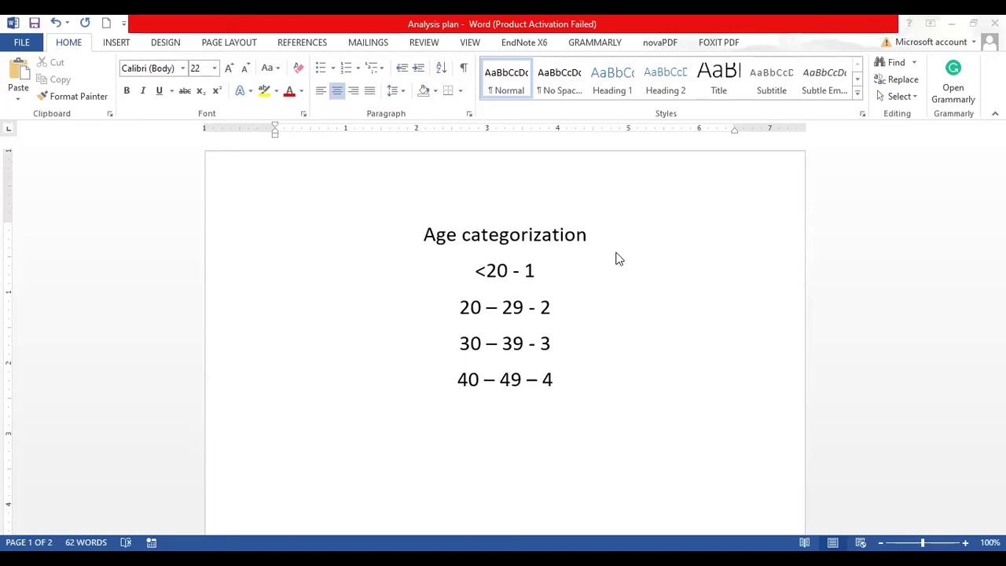
Back in the SPSS data editor, open Transform > Recode into Different Variables
key("alt+Tab")
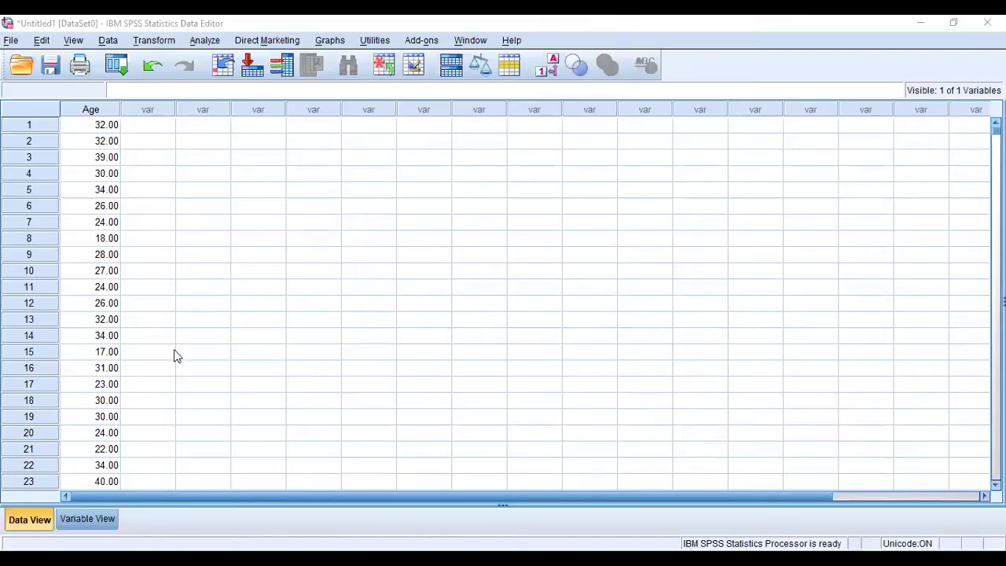
left_click(146, 43)
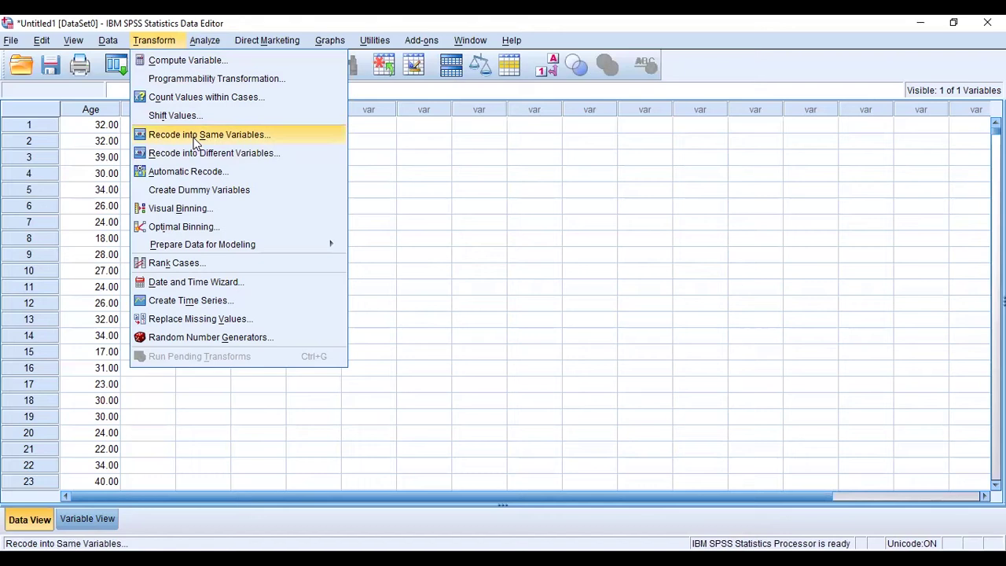
left_click(90, 111)
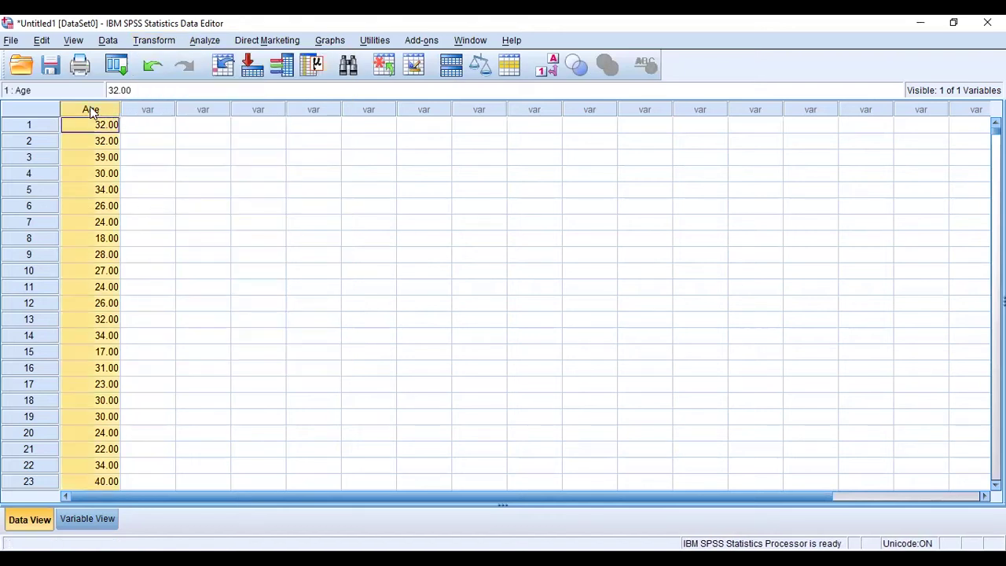
left_click(153, 43)
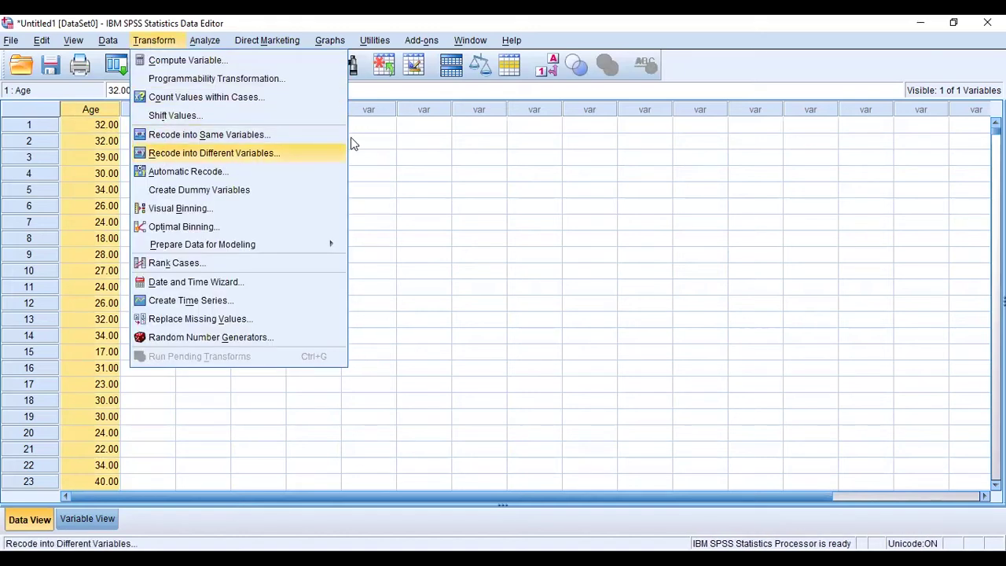
left_click(391, 141)
left_click(147, 110)
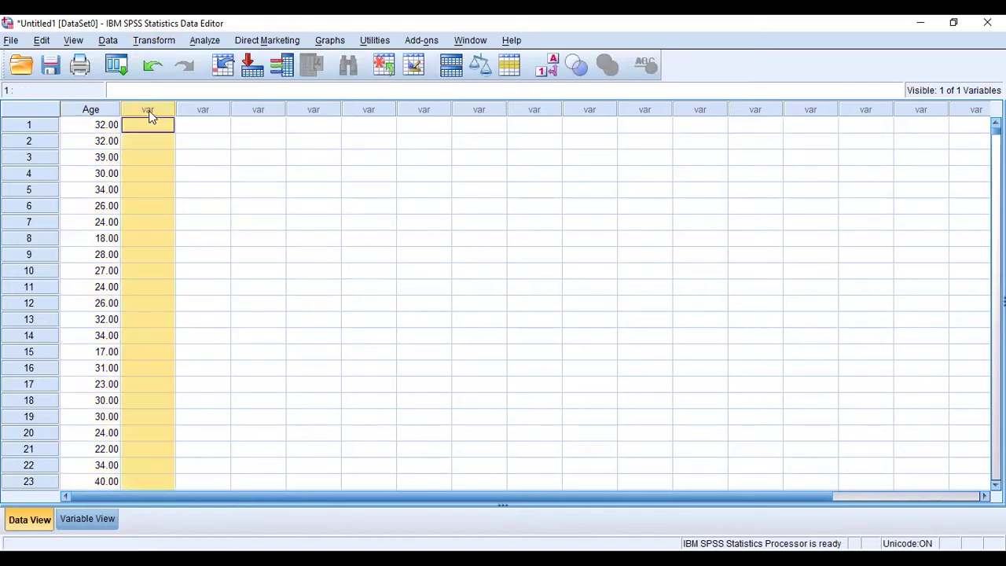
left_click(151, 43)
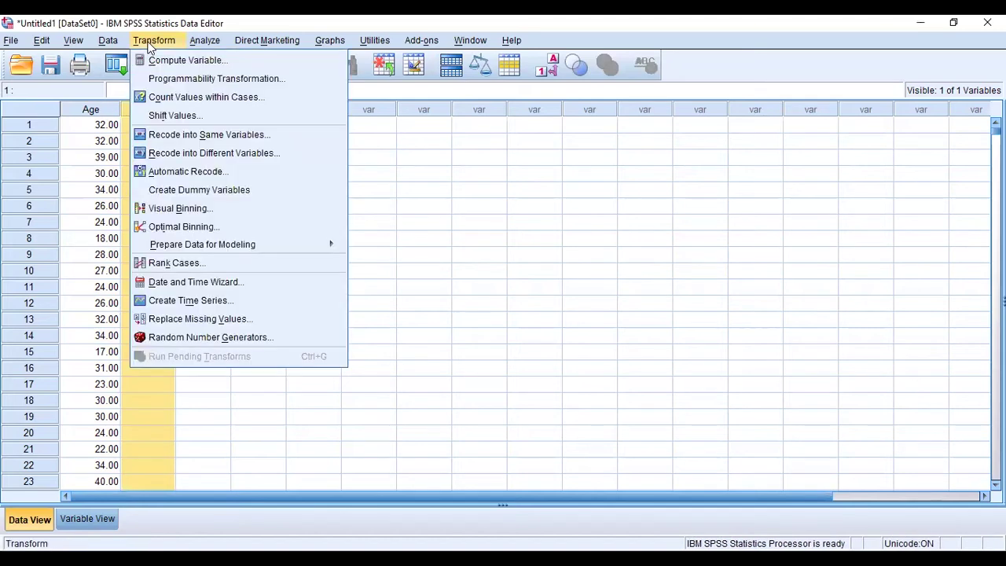
left_click(182, 153)
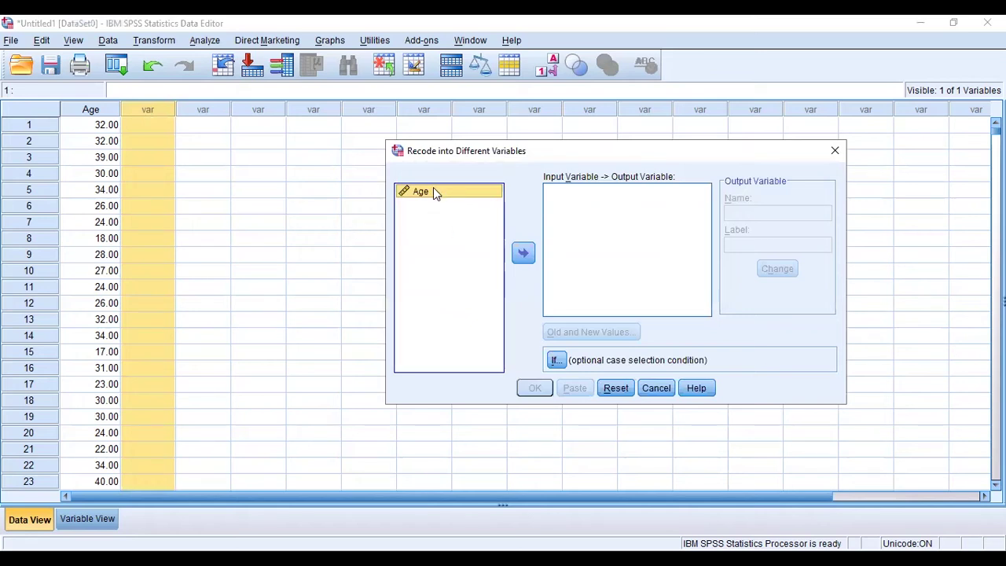
Map Age to a new output variable Age_Cat with the label 'Age Category'
left_click(523, 254)
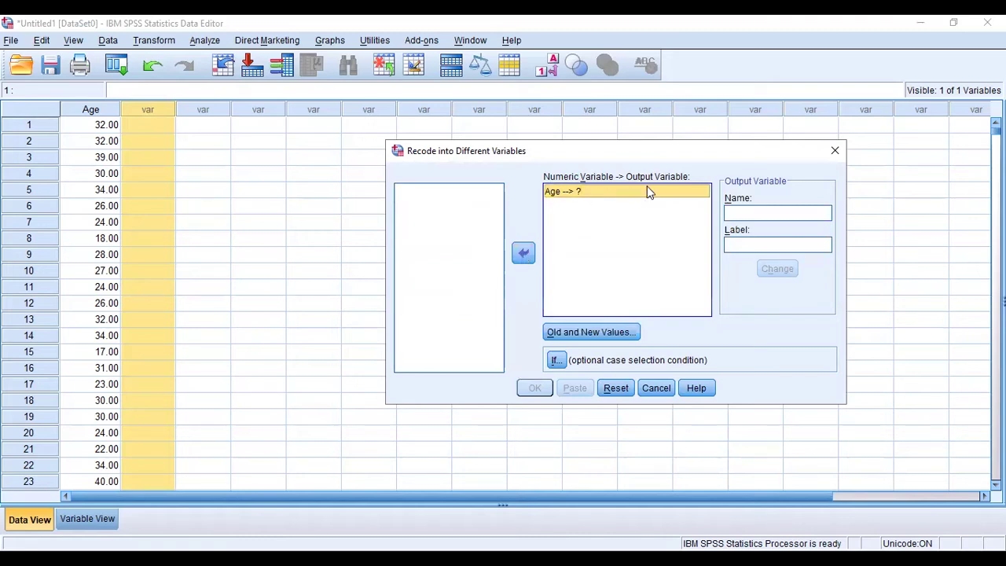
left_click(746, 214)
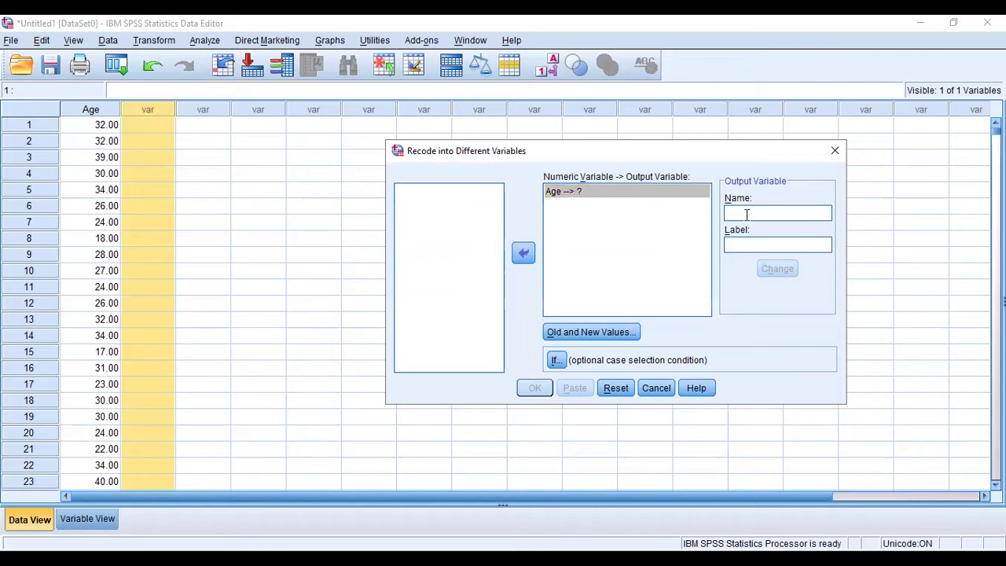
type("Age")
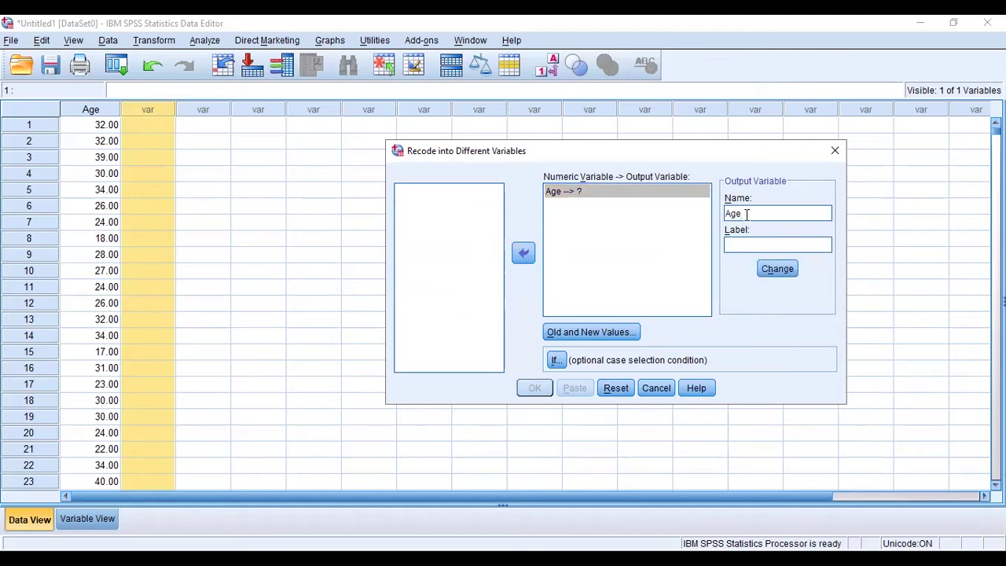
type("_Cat")
left_click(777, 245)
type("Age Category")
left_click(777, 269)
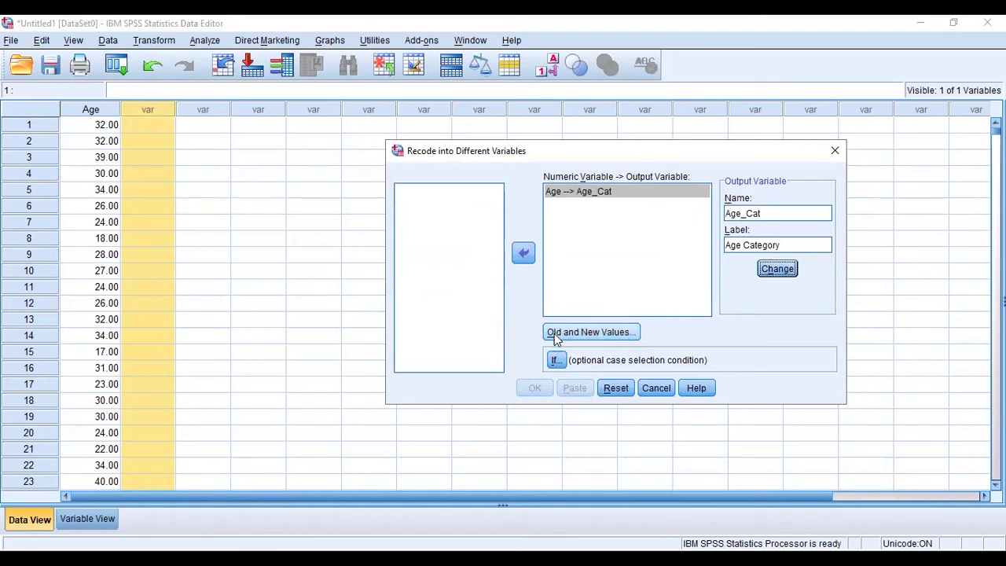
left_click(615, 334)
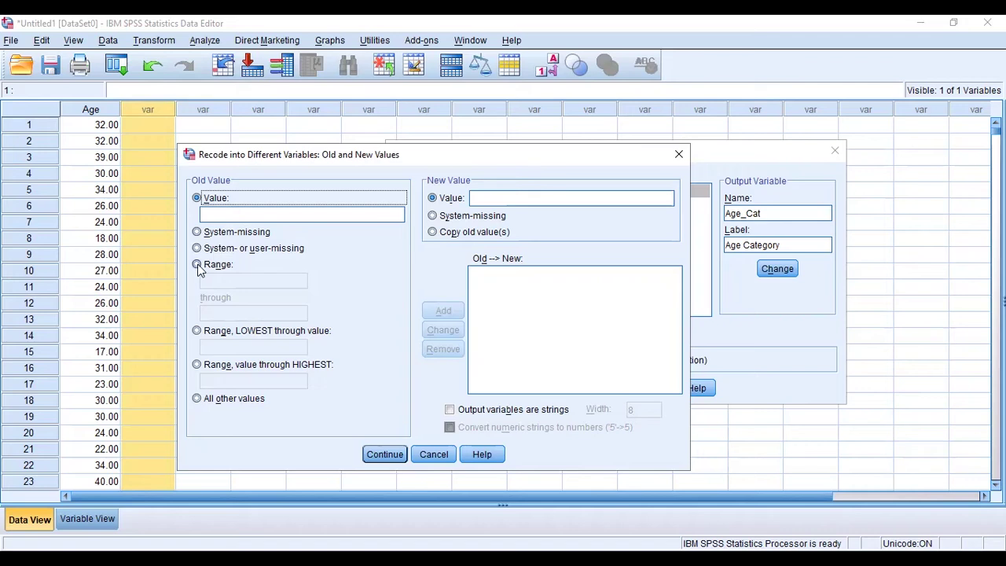
Add recode rules: lowest through 19 becomes 1, and 20 through 29 becomes 2
left_click(197, 331)
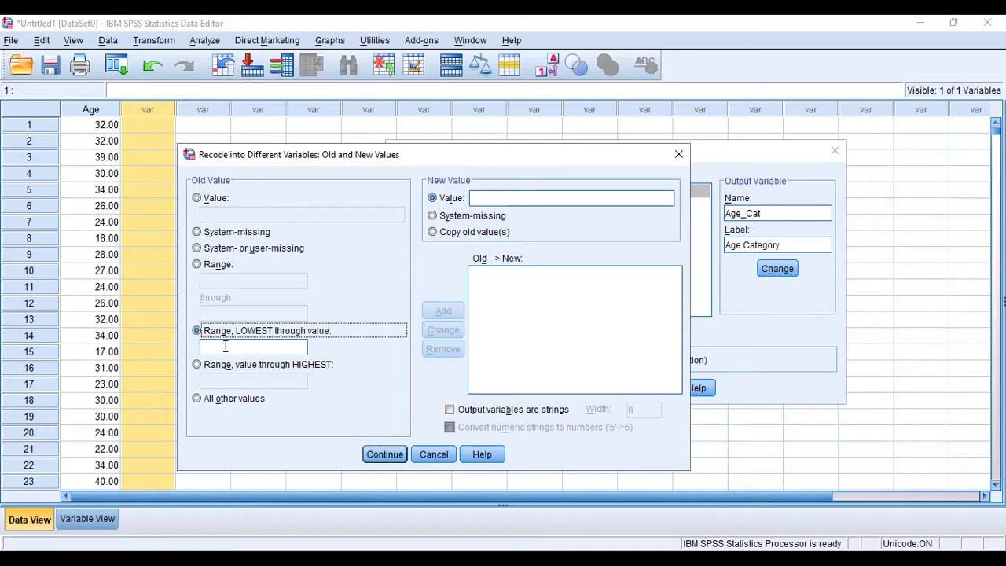
left_click(225, 346)
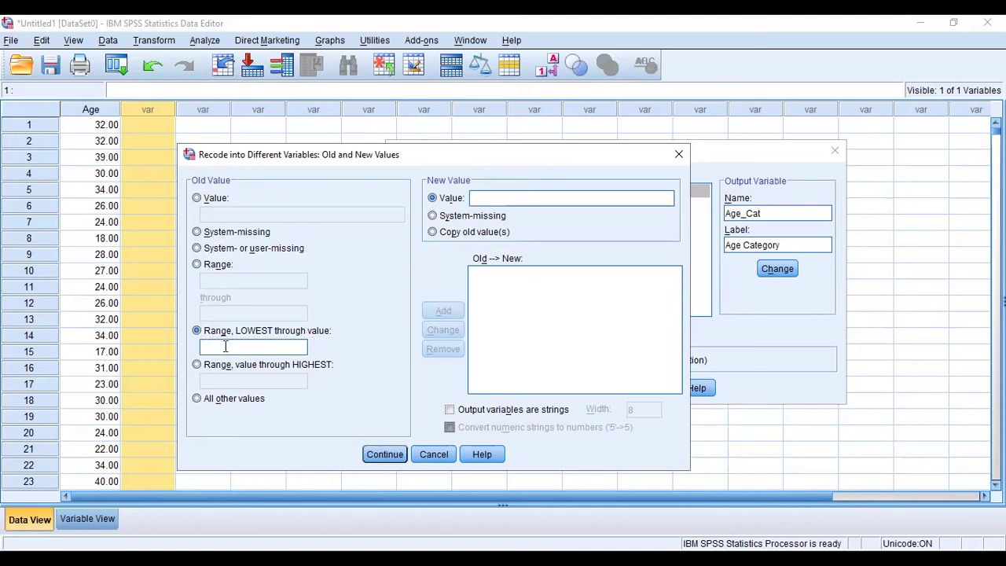
type("19")
left_click(495, 195)
type("1")
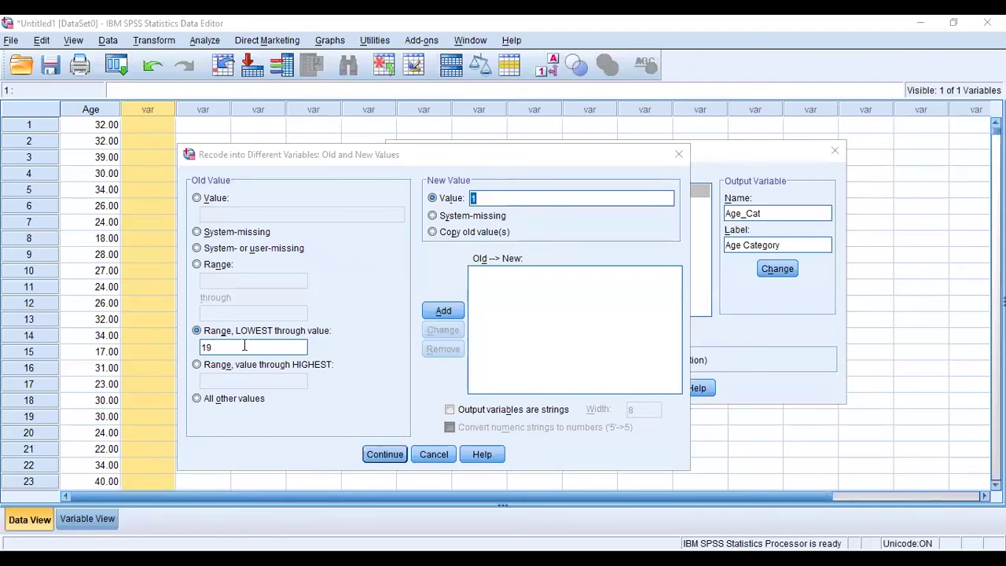
left_click(443, 312)
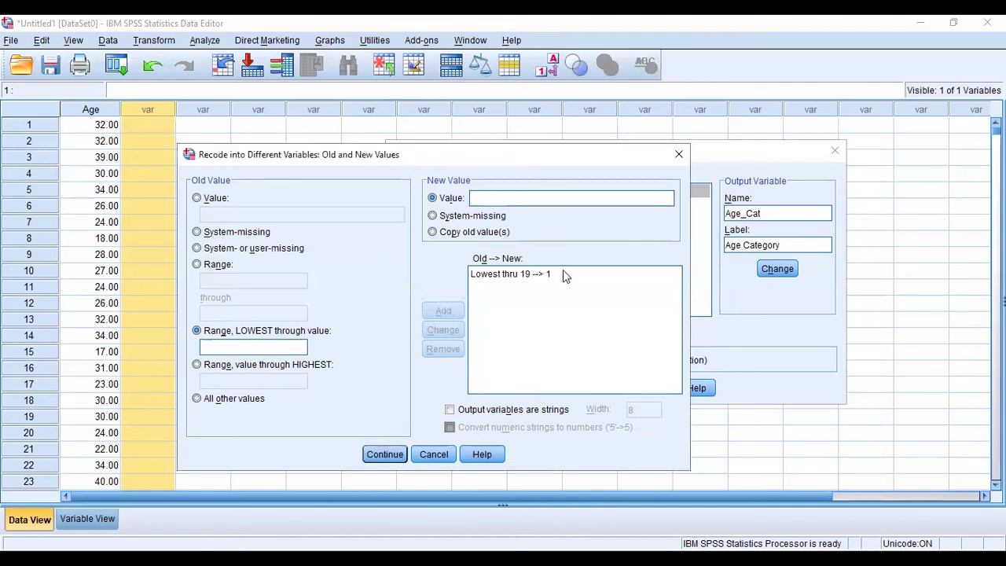
left_click(208, 265)
left_click(213, 283)
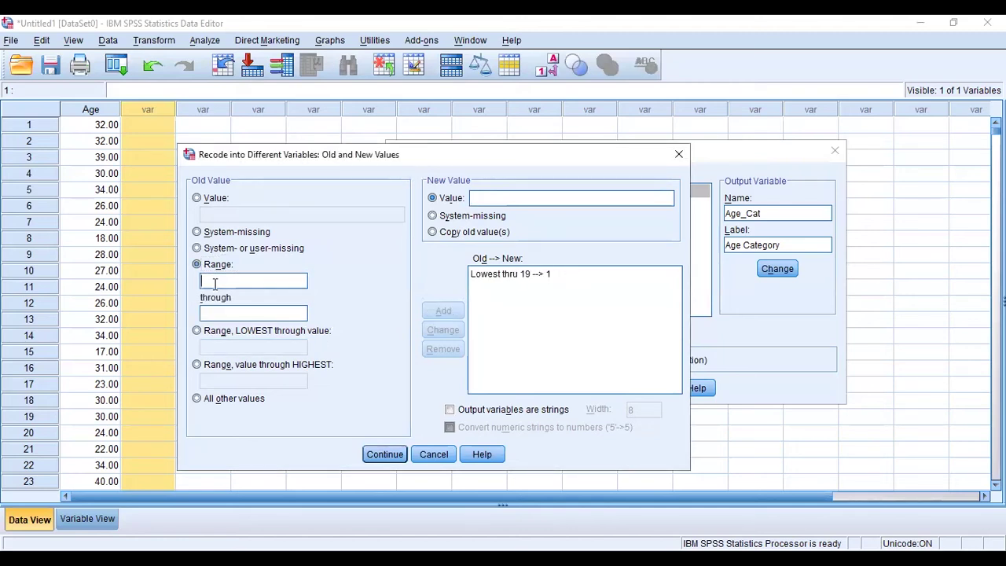
type("20")
left_click(226, 309)
type("29")
left_click(483, 199)
type("2")
left_click(444, 311)
Add rules 30 through 39 becomes 3 and 40 through 49 becomes 4, then confirm
left_click(270, 282)
type("30")
left_click(268, 311)
type("39")
left_click(488, 196)
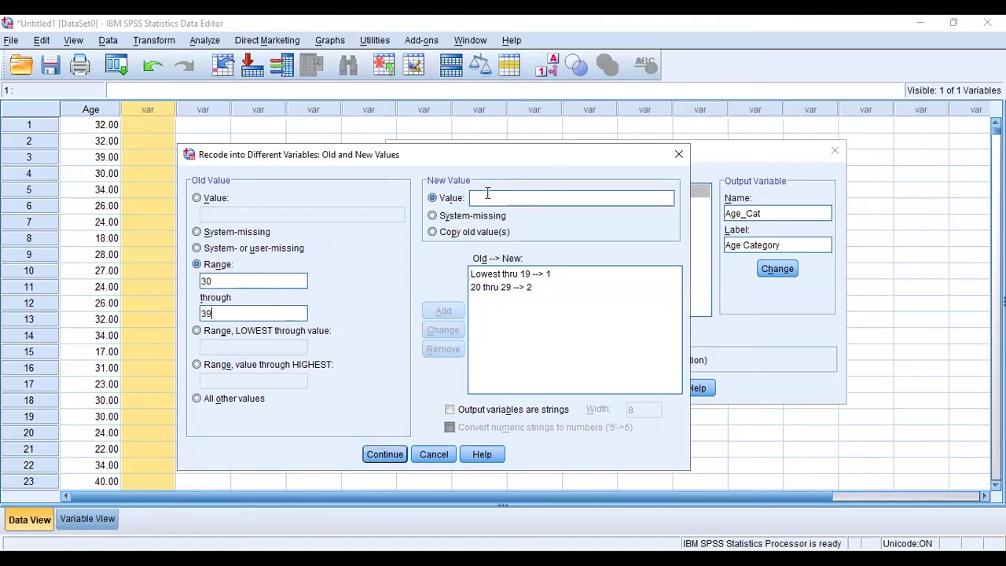
type("3")
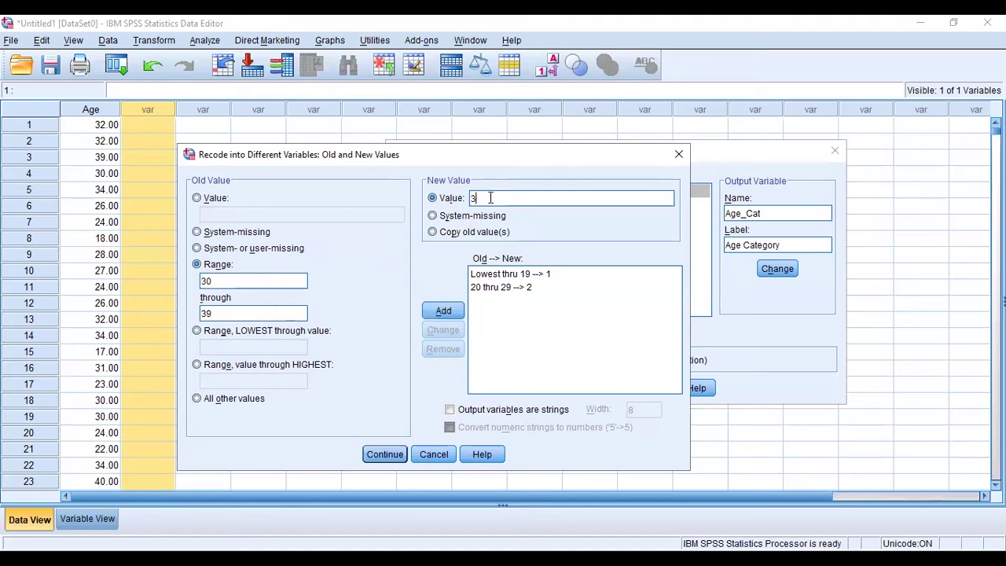
left_click(443, 311)
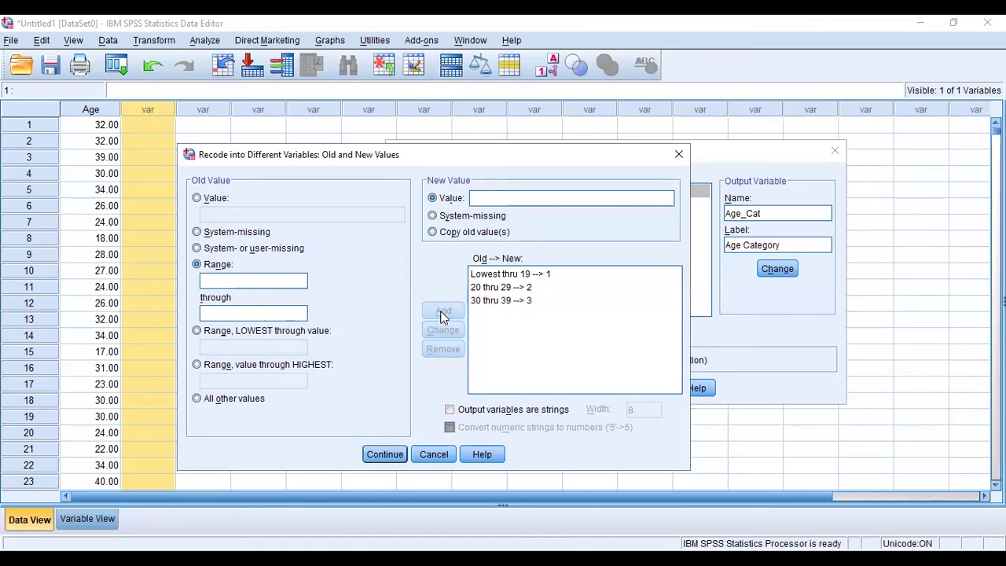
left_click(255, 282)
type("40")
left_click(256, 309)
type("49")
type("4")
left_click(448, 311)
left_click(384, 454)
Run the recode and scroll through the new Age_Cat codes 1–4
left_click(534, 390)
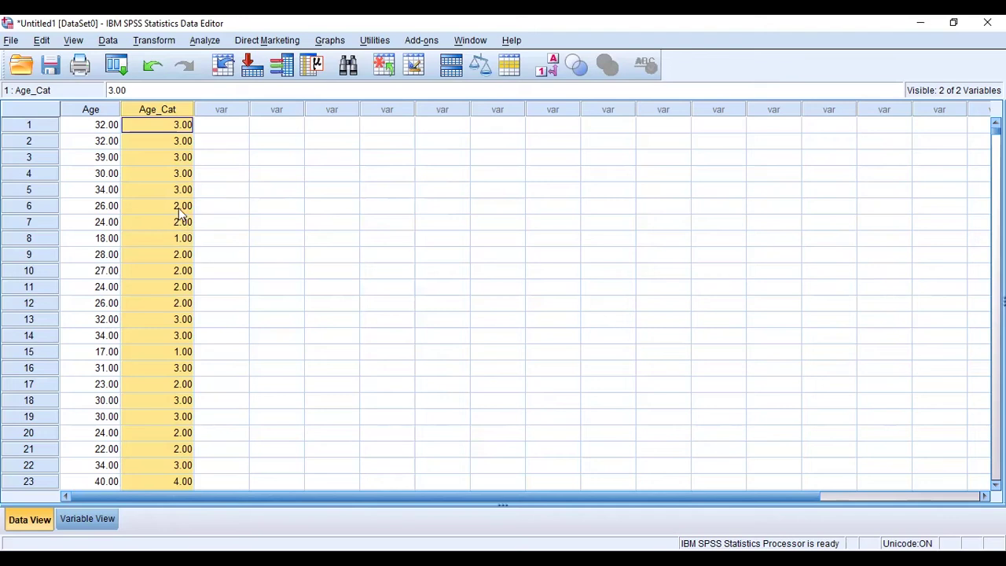
scroll(179, 208, "down", 7)
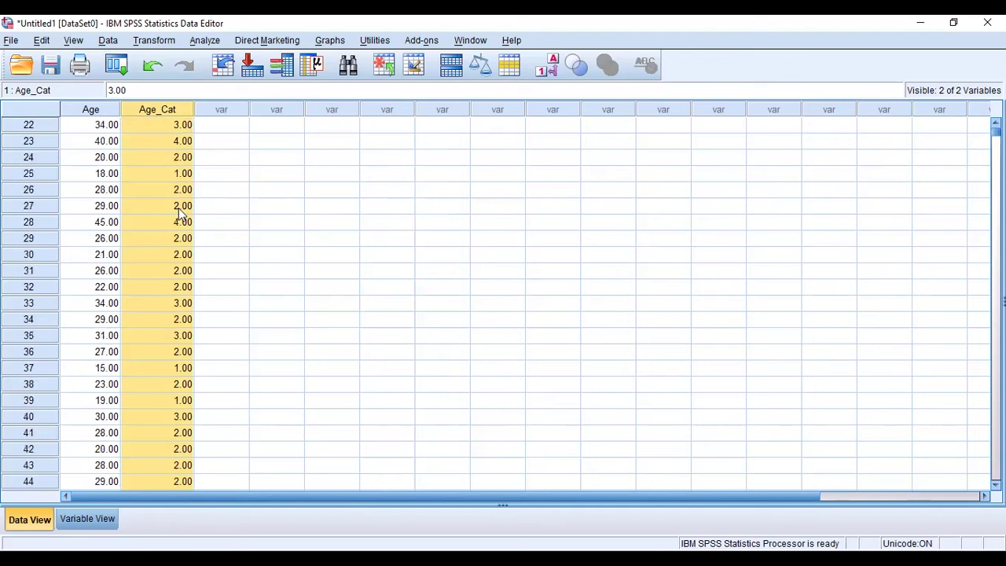
scroll(178, 208, "up", 7)
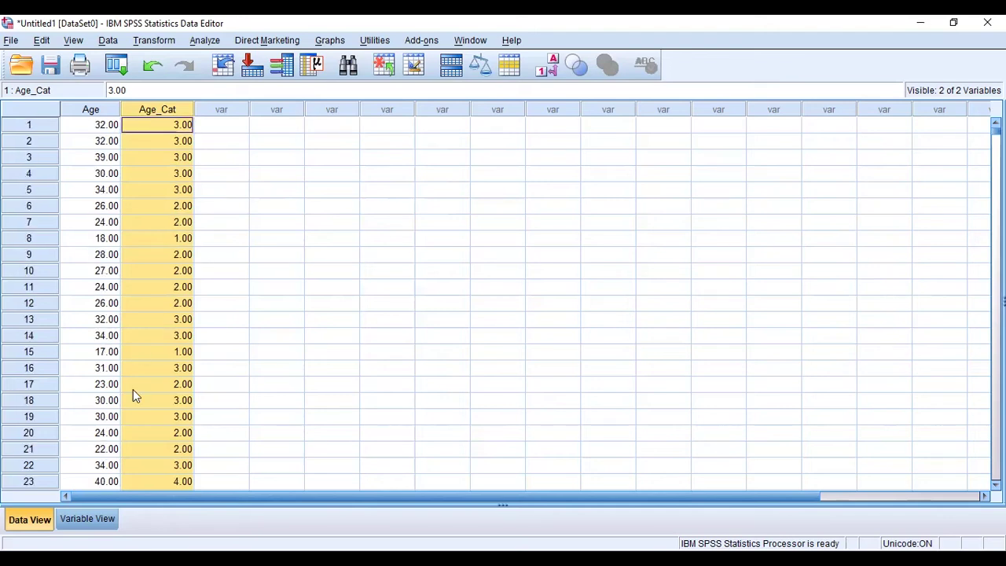
In Variable View, give Age_Cat value labels 1 = '<20' and 2 = '20 - 29'
key("ctrl+t")
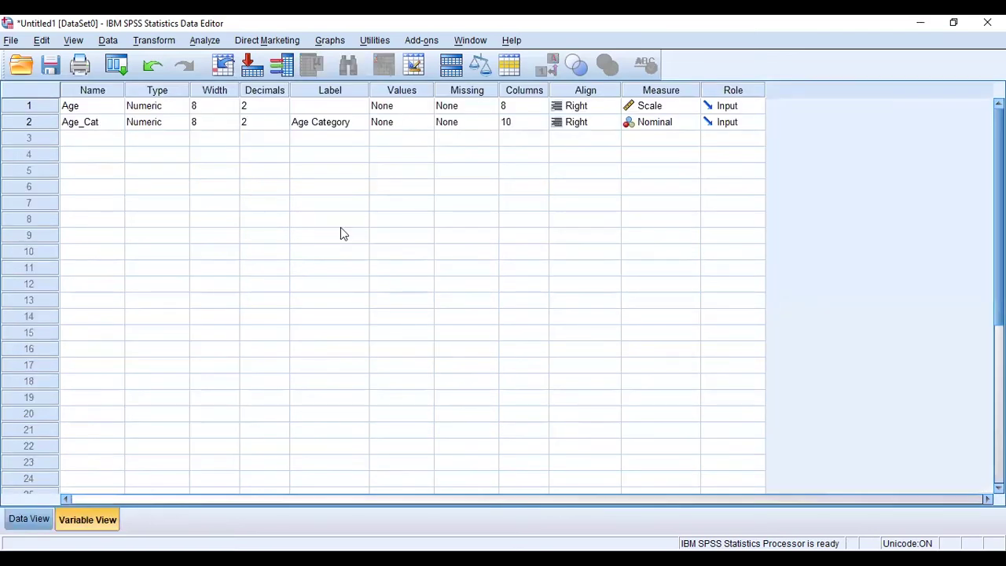
left_click(428, 128)
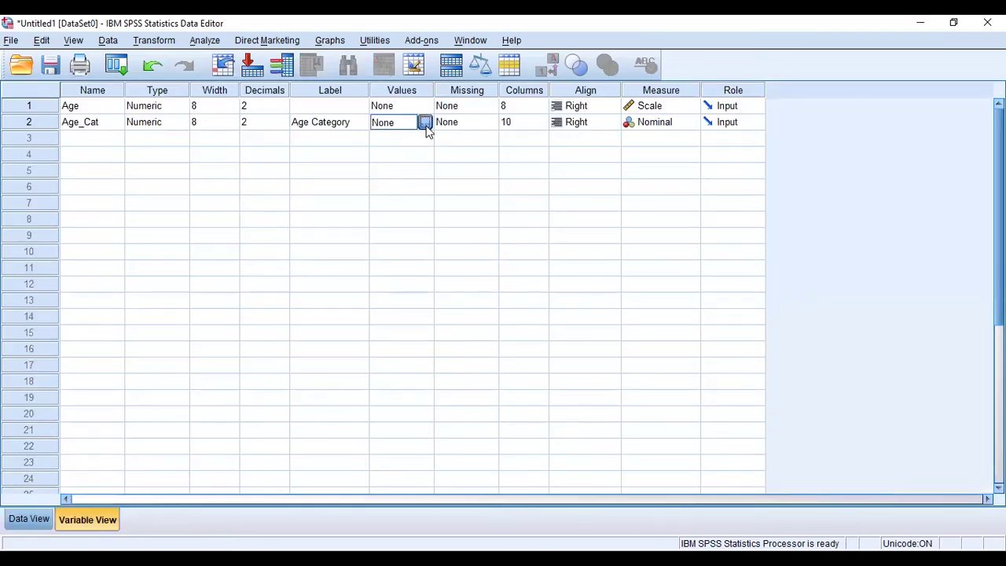
left_click(426, 128)
type("1")
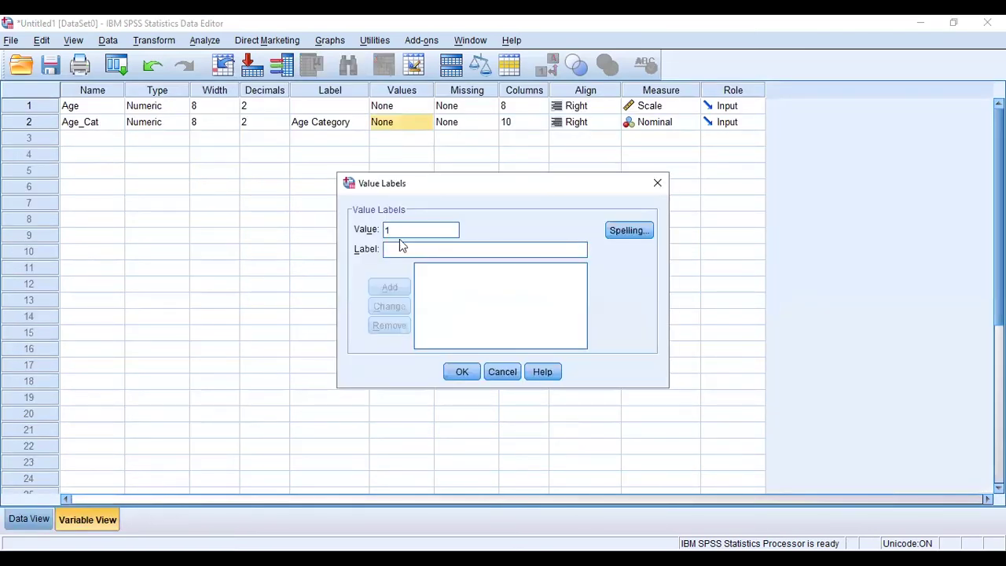
left_click(403, 251)
type("<20")
left_click(389, 287)
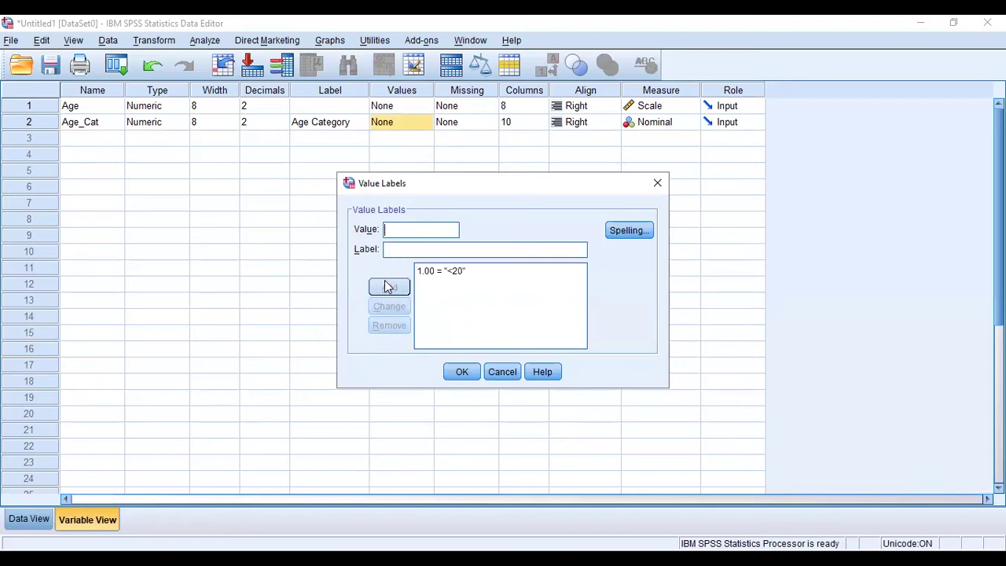
left_click(394, 230)
type("2")
left_click(416, 249)
type("20 - 29")
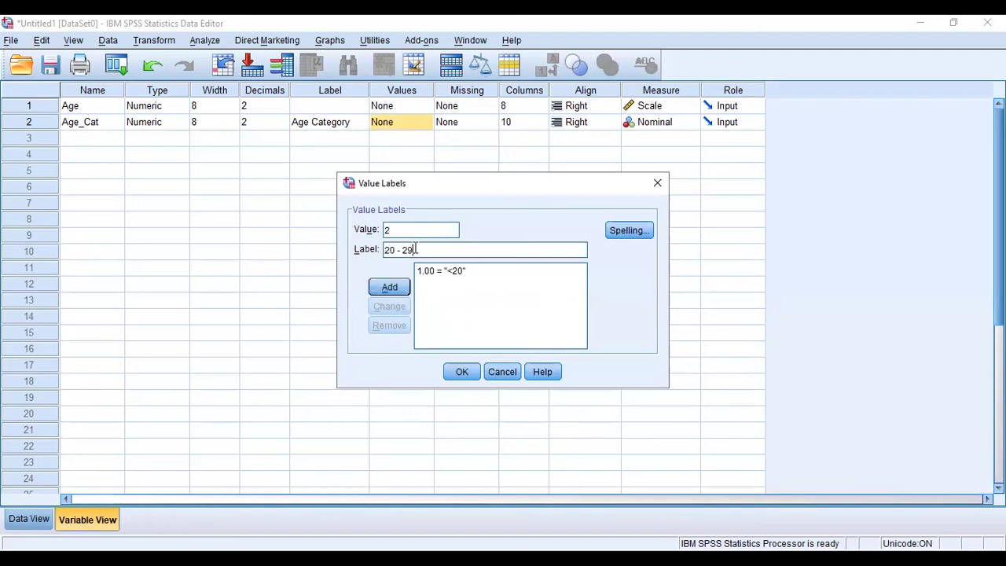
key("Return")
Add value labels 3 = '30 - 39' and 4 = '40 - 49' and save them
left_click(411, 229)
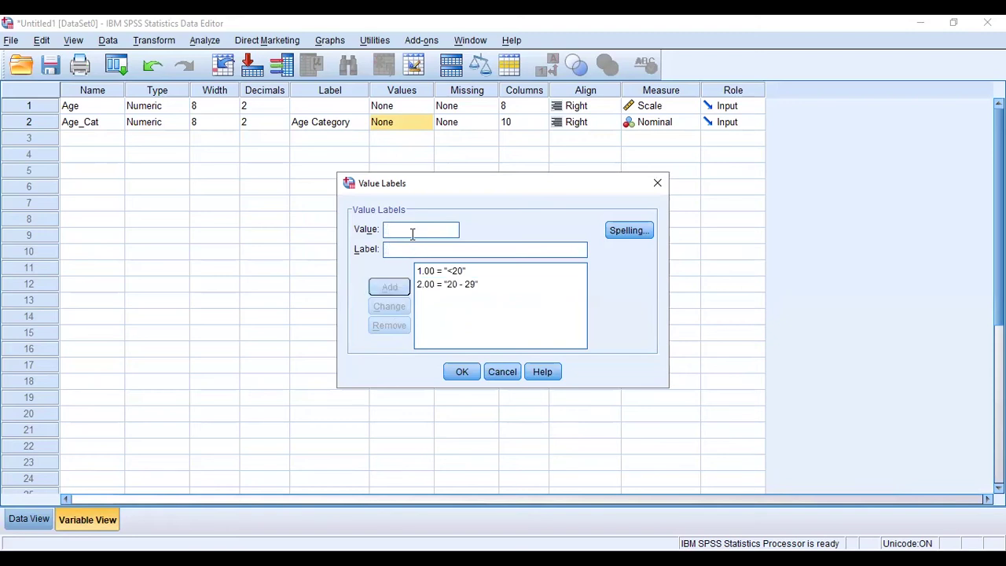
type("3")
left_click(409, 250)
type("30 - ")
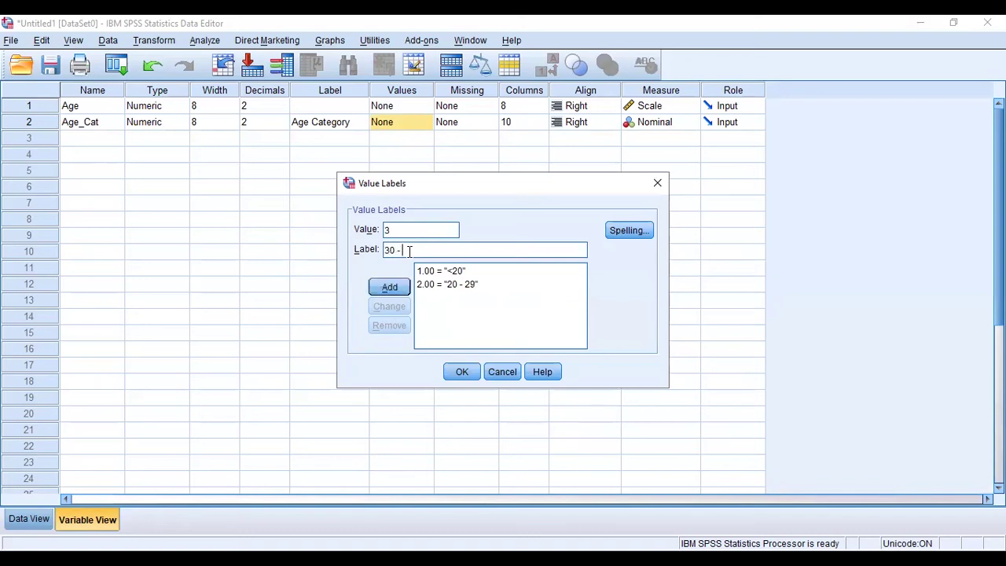
type("39")
left_click(390, 288)
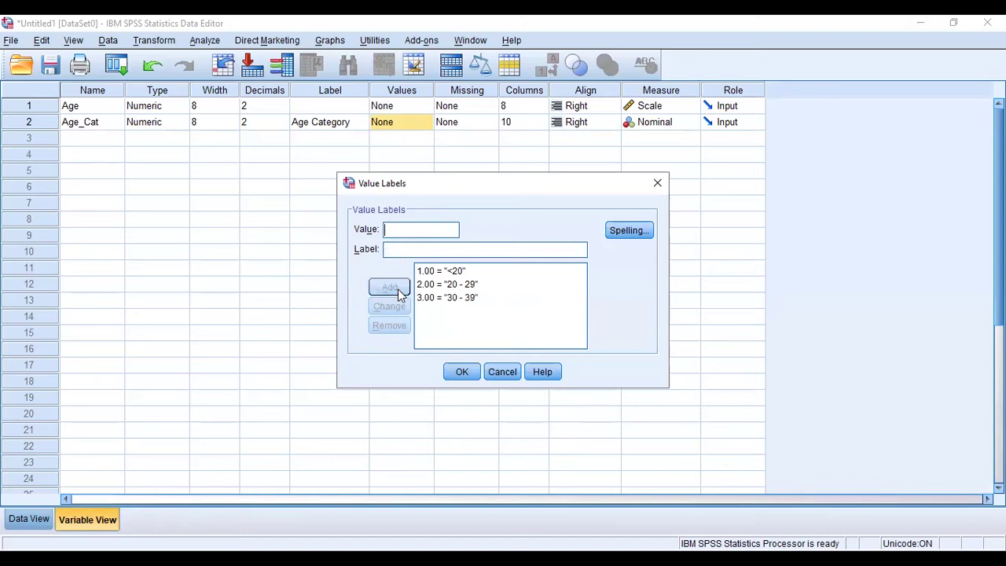
type("4")
left_click(416, 250)
type("40 - 49")
left_click(404, 288)
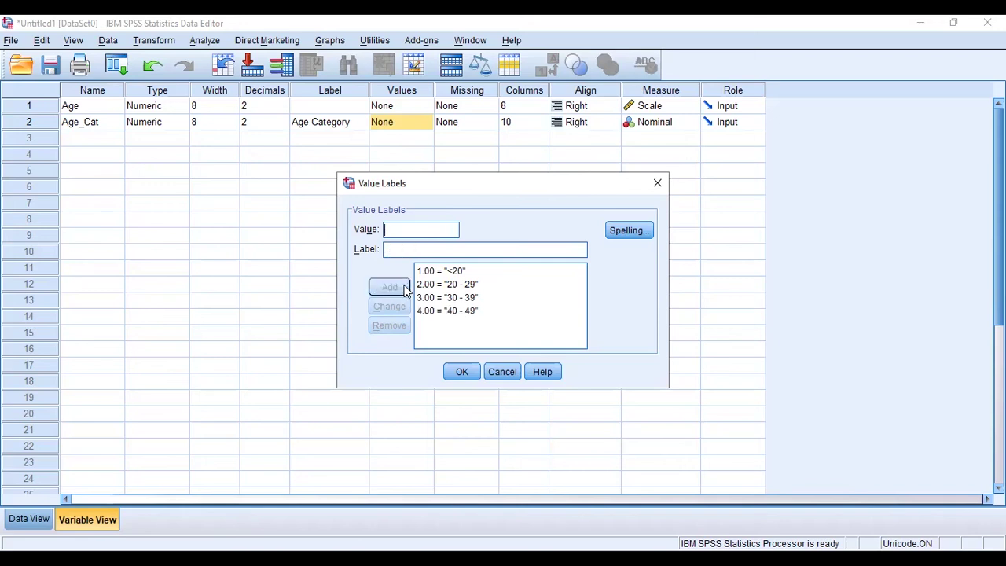
left_click(455, 372)
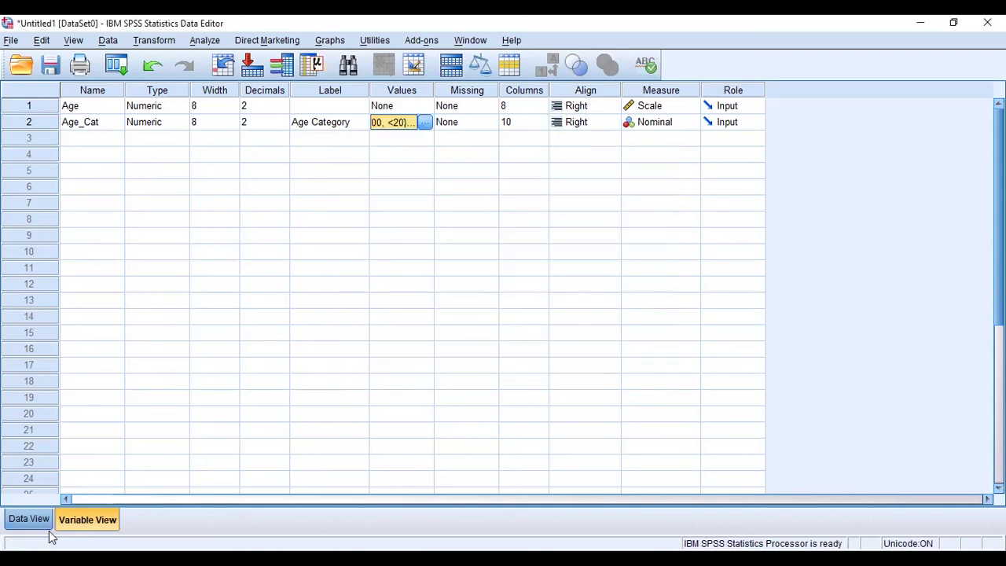
In Data View, display Age_Cat's value labels instead of numeric codes, then check row 16
left_click(11, 520)
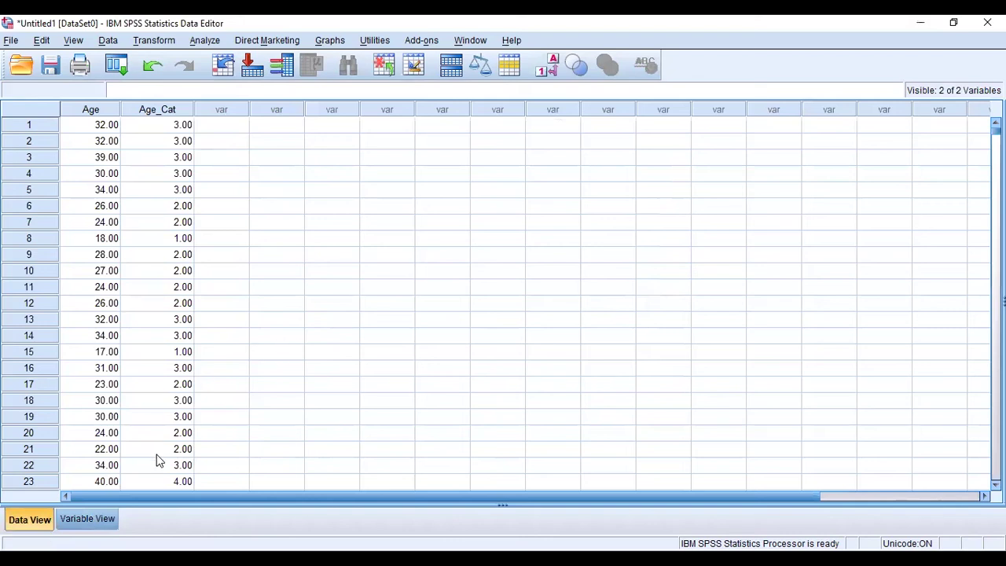
left_click(548, 72)
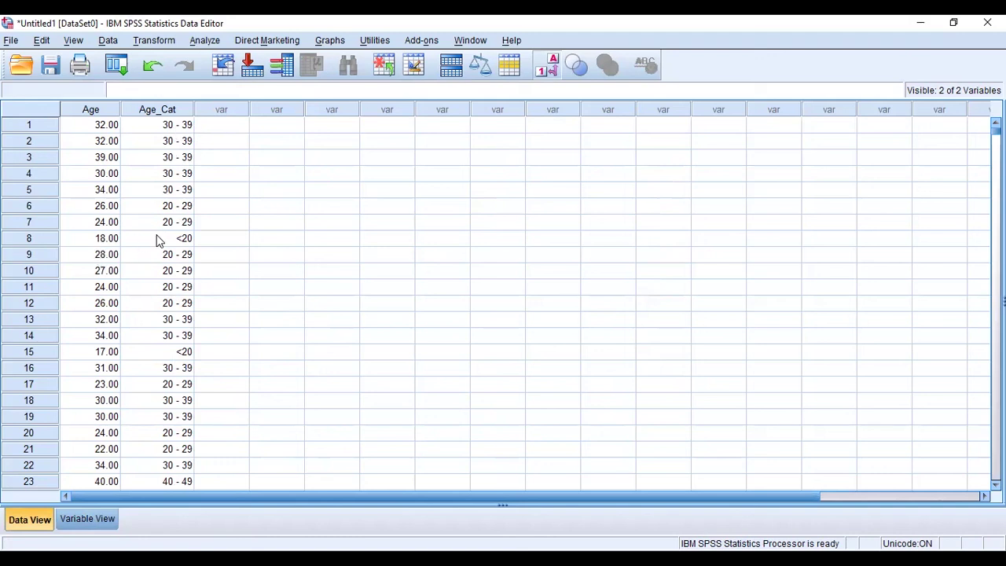
left_click(167, 367)
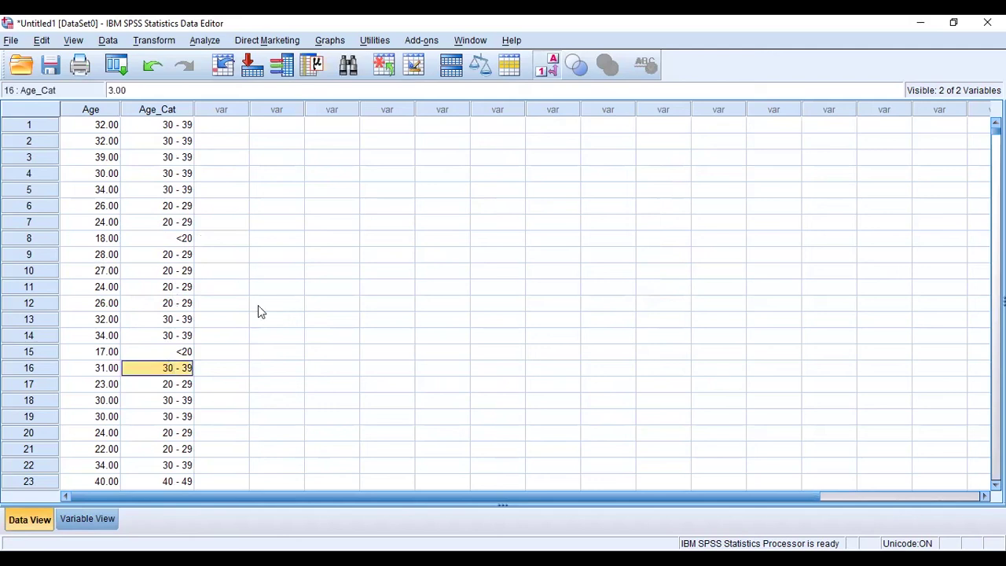